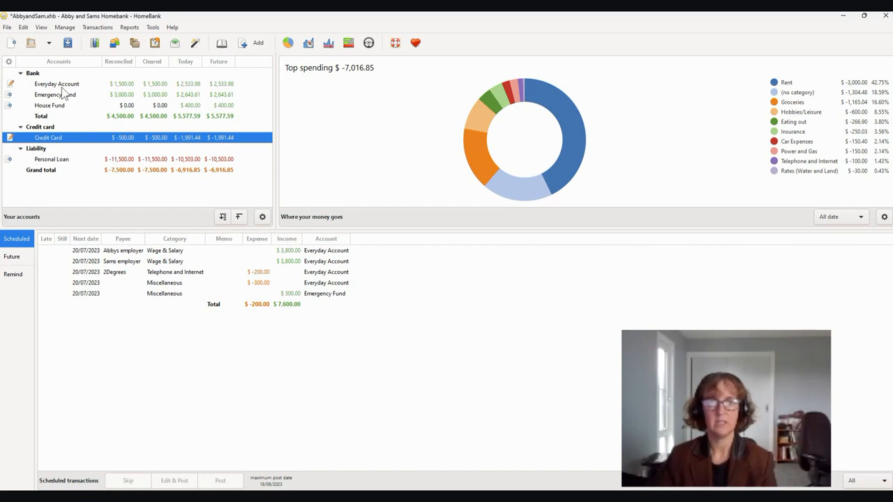
Step: Open the Credit Card account's transactions and sort them by memo in descending order
{"action": "double_click", "coordinate": [60, 140]}
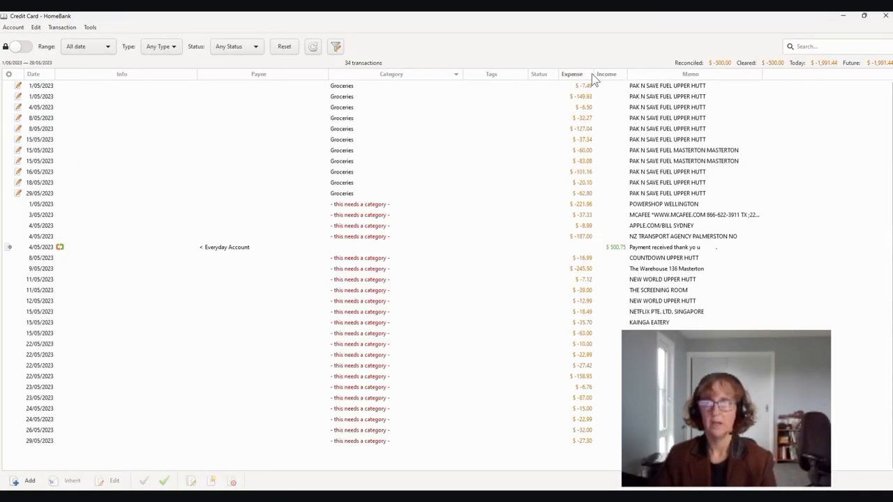
{"action": "left_click", "coordinate": [673, 74]}
{"action": "left_click", "coordinate": [674, 74]}
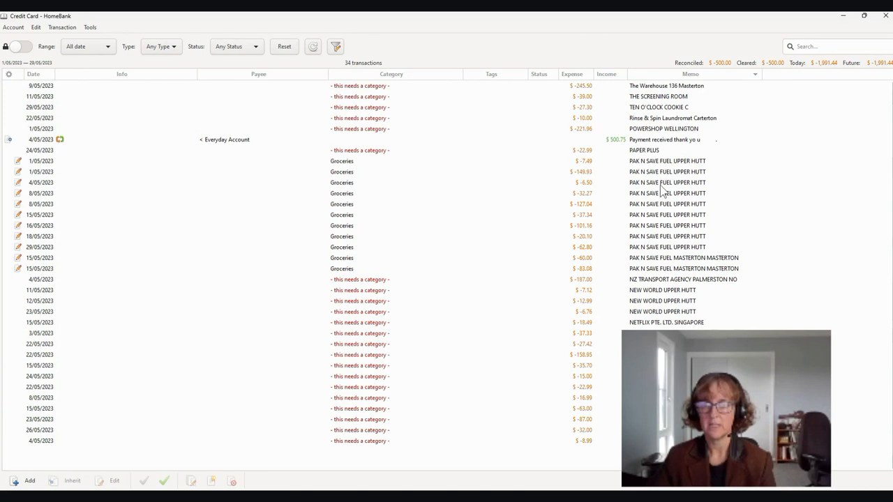
Step: Examine the NEW WORLD UPPER HUTT transactions that still need a category
{"action": "left_click", "coordinate": [648, 290]}
{"action": "left_click", "coordinate": [645, 304]}
{"action": "left_click", "coordinate": [647, 312]}
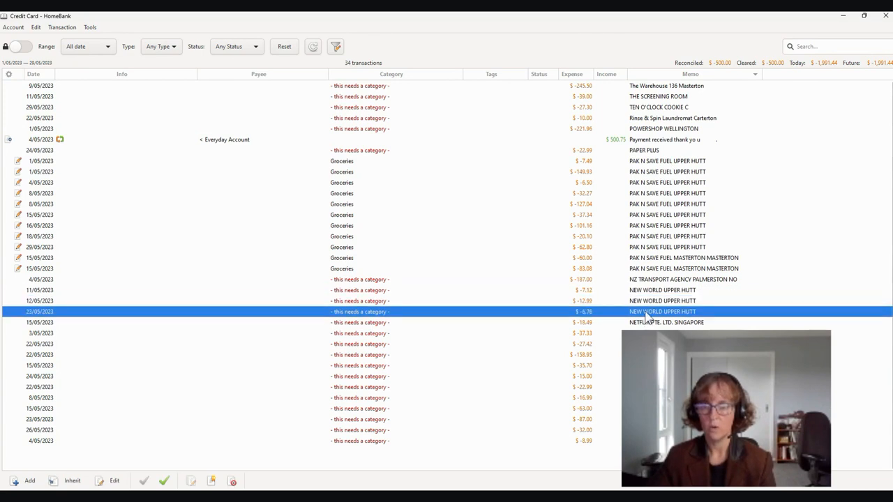
{"action": "left_click", "coordinate": [647, 302]}
{"action": "left_click", "coordinate": [646, 293]}
{"action": "left_click", "coordinate": [645, 304]}
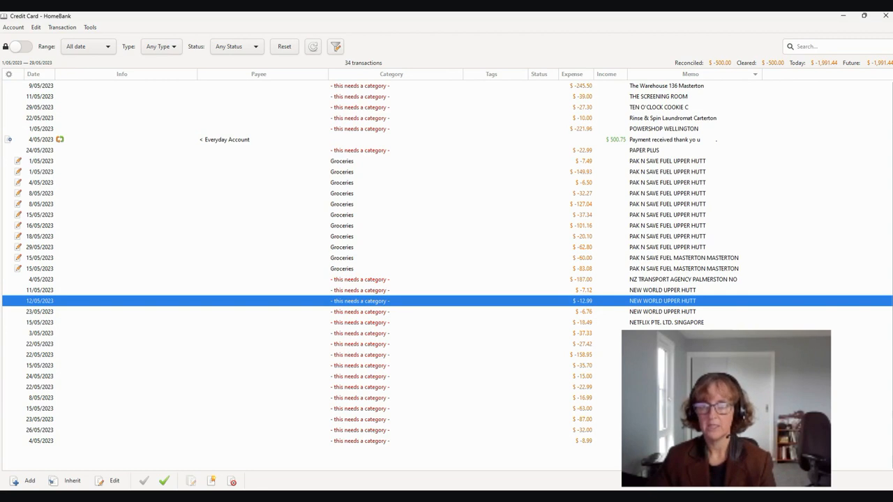
{"action": "left_click", "coordinate": [648, 291]}
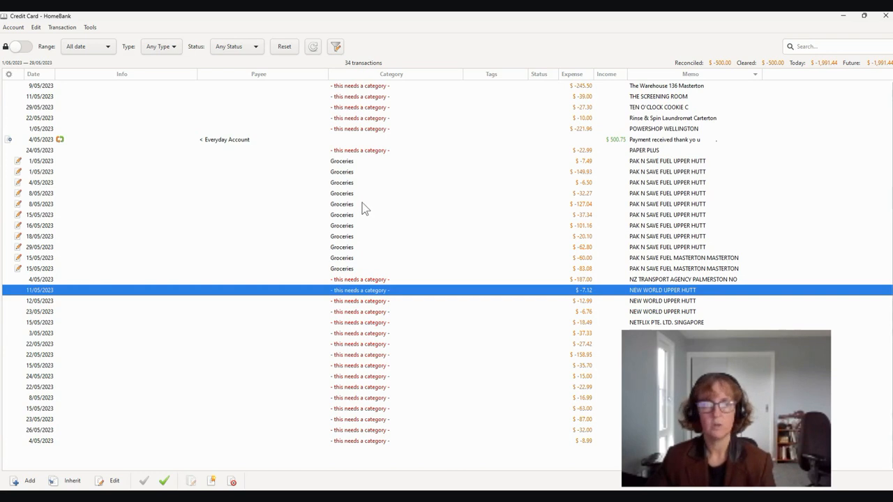
{"action": "left_click", "coordinate": [645, 302]}
{"action": "left_click", "coordinate": [645, 312]}
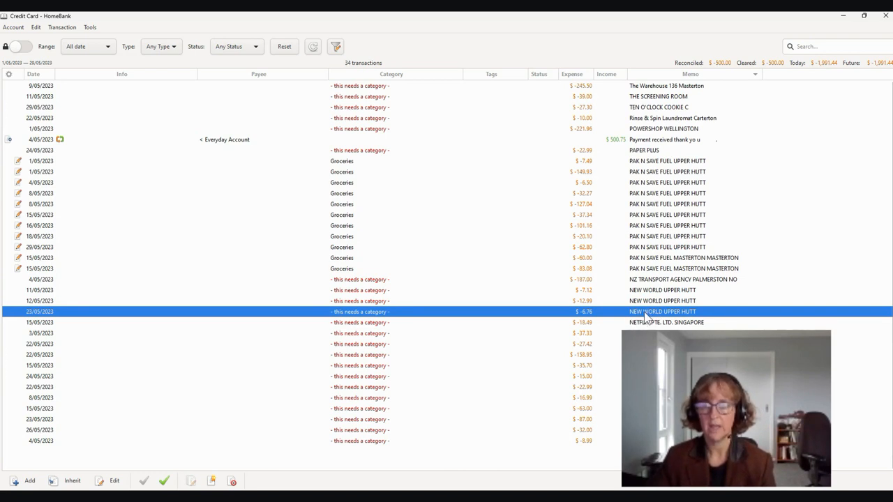
Step: Copy the memo text of the 23/05/2023 NEW WORLD UPPER HUTT transaction
{"action": "double_click", "coordinate": [647, 313]}
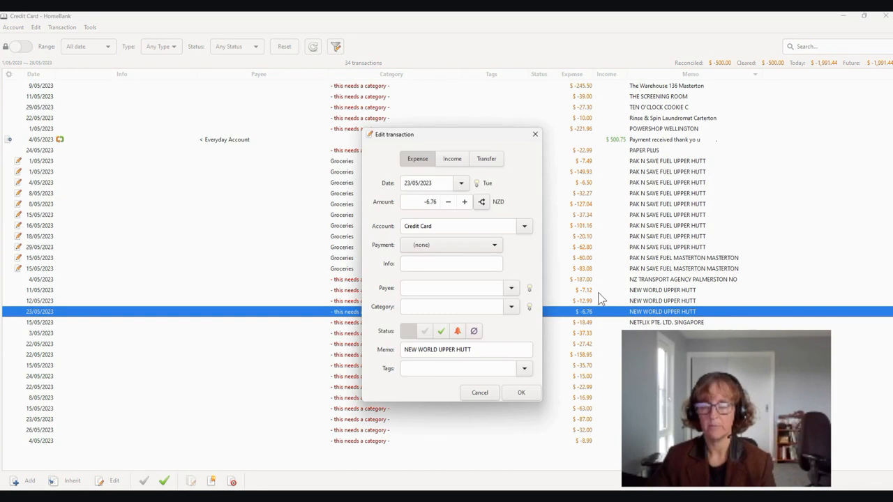
{"action": "left_click", "coordinate": [443, 350]}
{"action": "key", "text": "ctrl+c"}
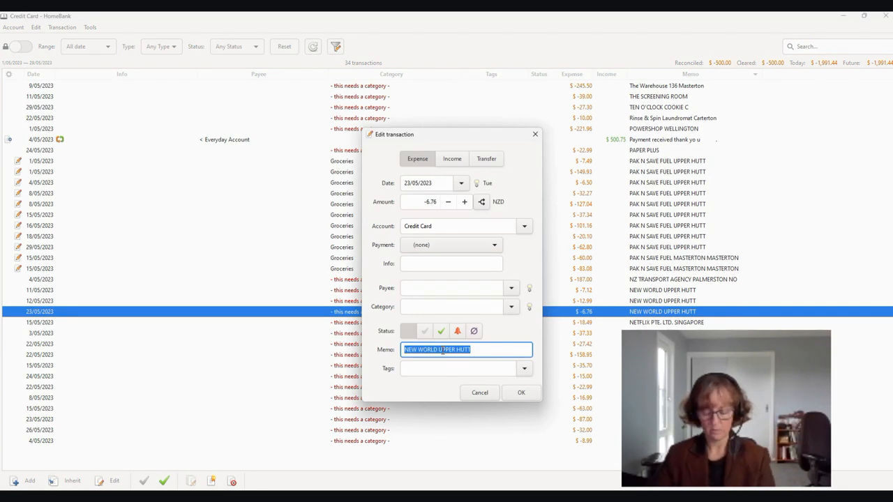
{"action": "left_click", "coordinate": [513, 392]}
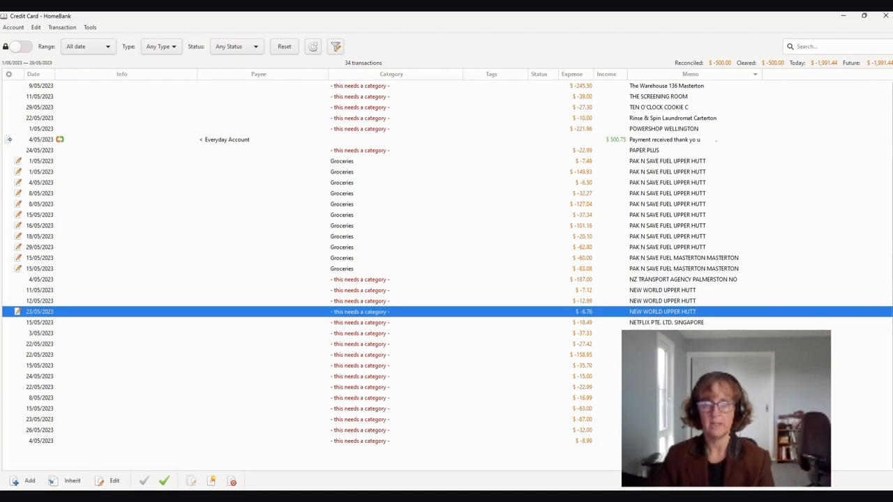
Step: Add an assignment rule in the main window that searches memos for NEW WORLD UPPER HUTT
{"action": "mouse_move", "coordinate": [572, 497]}
{"action": "mouse_move", "coordinate": [504, 496]}
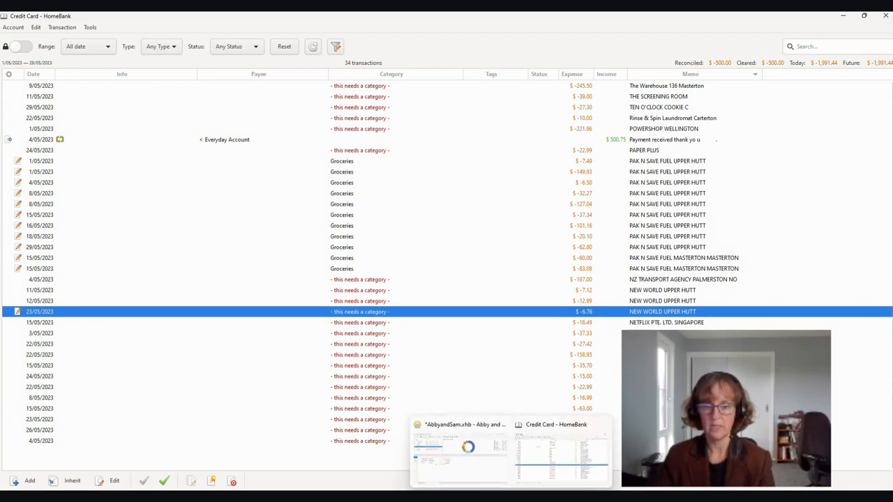
{"action": "left_click", "coordinate": [468, 463]}
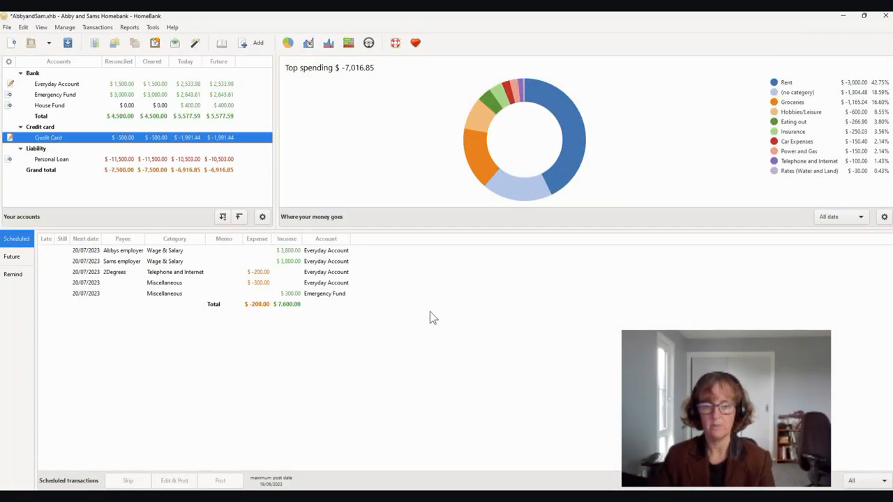
{"action": "left_click", "coordinate": [91, 28]}
{"action": "mouse_move", "coordinate": [68, 31]}
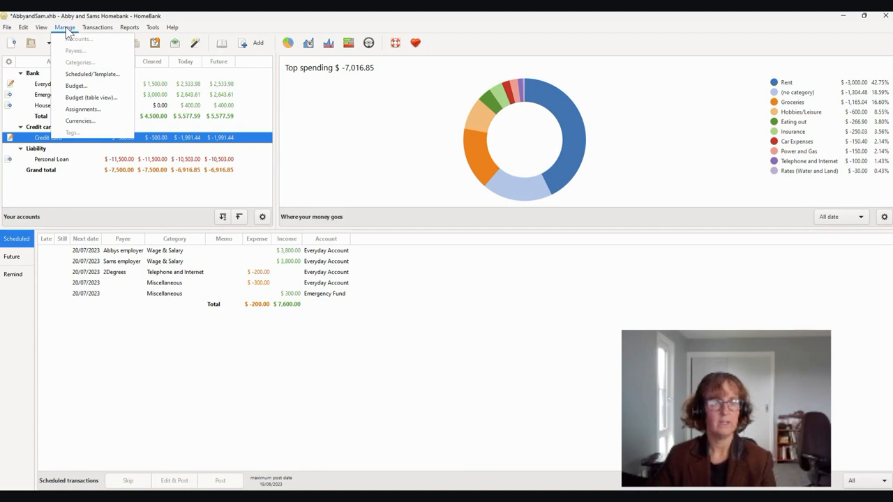
{"action": "left_click", "coordinate": [80, 108]}
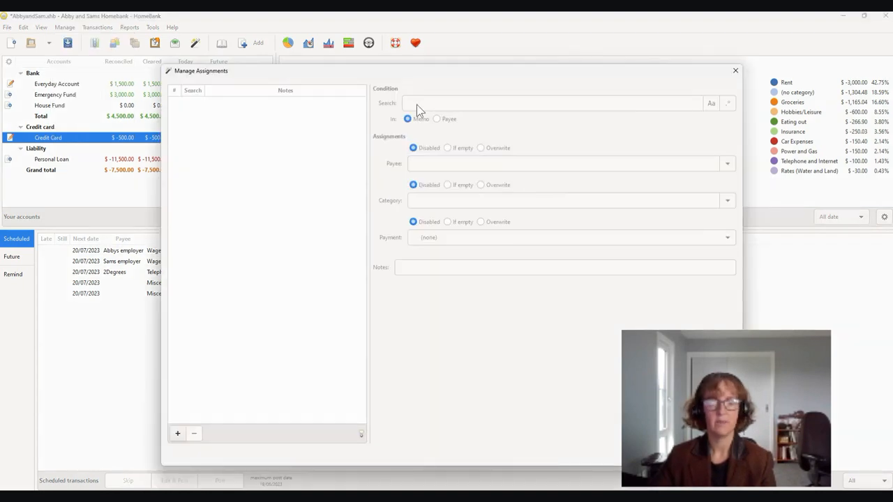
{"action": "left_click", "coordinate": [176, 434]}
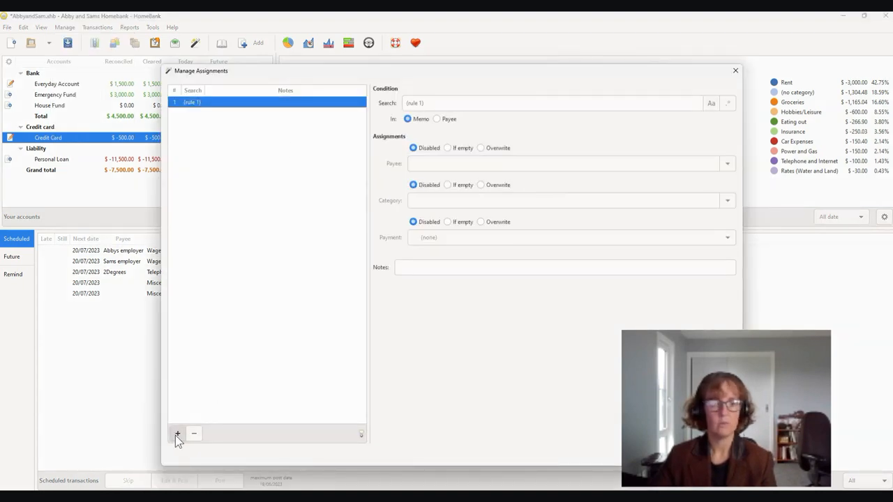
{"action": "triple_click", "coordinate": [412, 102]}
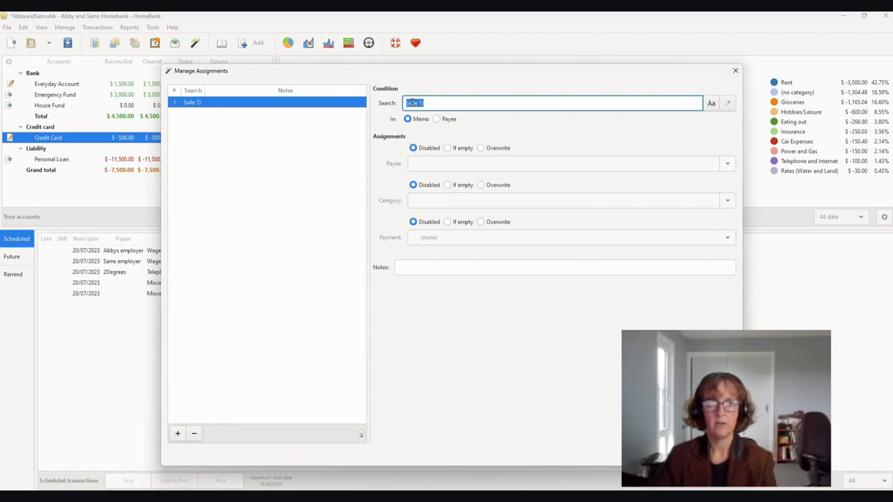
{"action": "key", "text": "ctrl+v"}
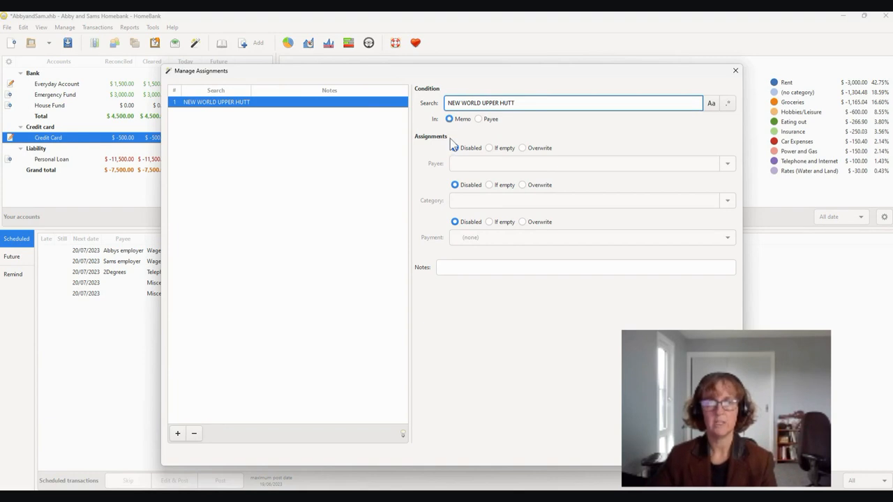
Step: Make the NEW WORLD UPPER HUTT rule assign the Groceries category if empty, and close the assignments manager
{"action": "left_click", "coordinate": [488, 185]}
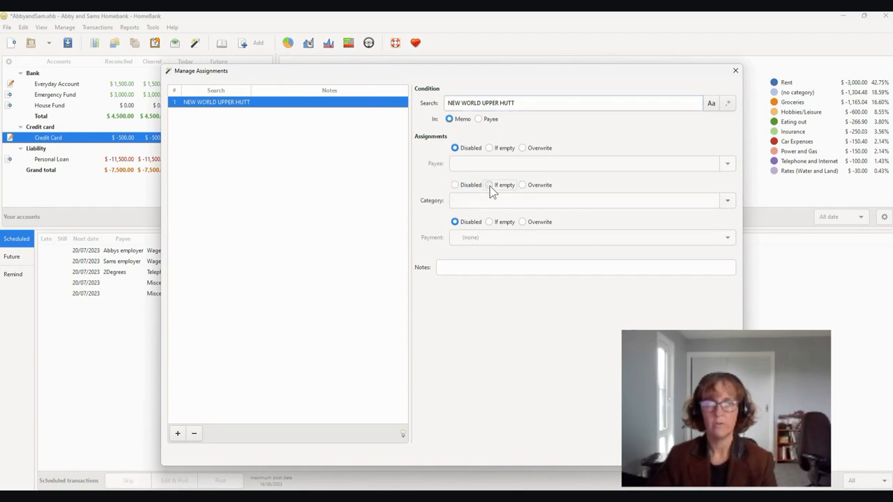
{"action": "left_click", "coordinate": [474, 201]}
{"action": "type", "text": "G"}
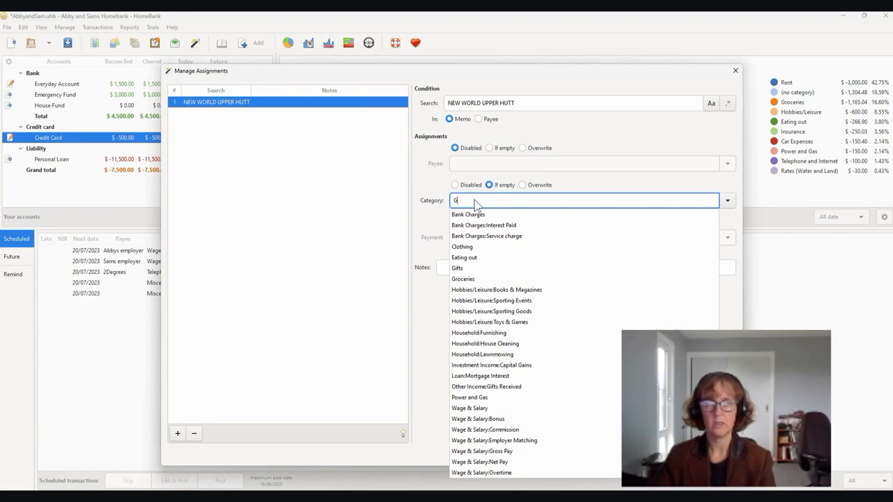
{"action": "type", "text": "ro"}
{"action": "left_click", "coordinate": [469, 214]}
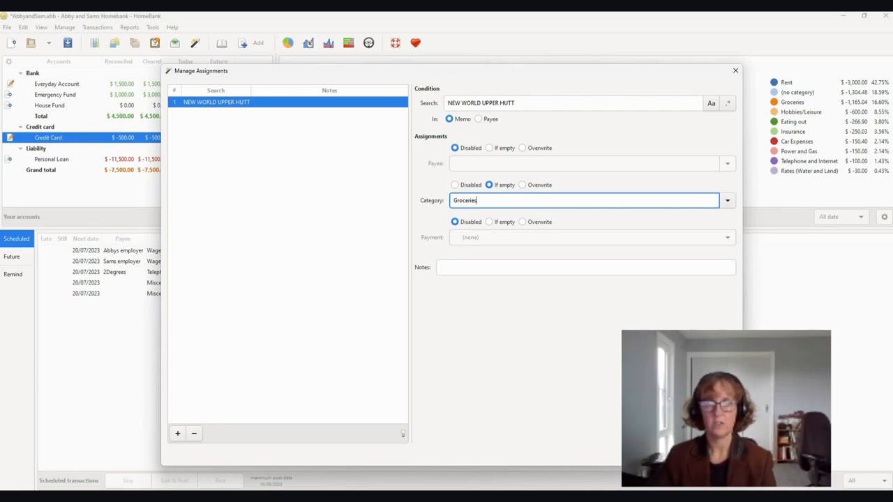
{"action": "left_click", "coordinate": [712, 454]}
Step: Run automatic assignments on the Credit Card transactions and check the NEW WORLD UPPER HUTT rows
{"action": "mouse_move", "coordinate": [513, 490]}
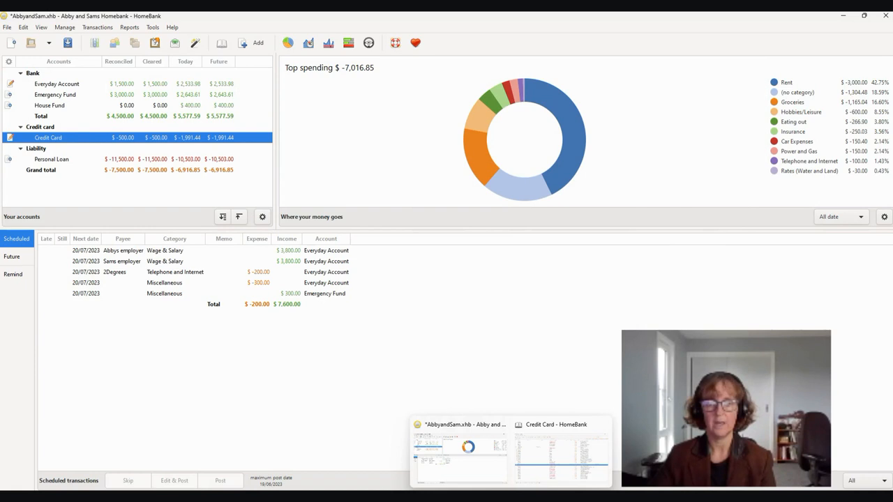
{"action": "left_click", "coordinate": [544, 476]}
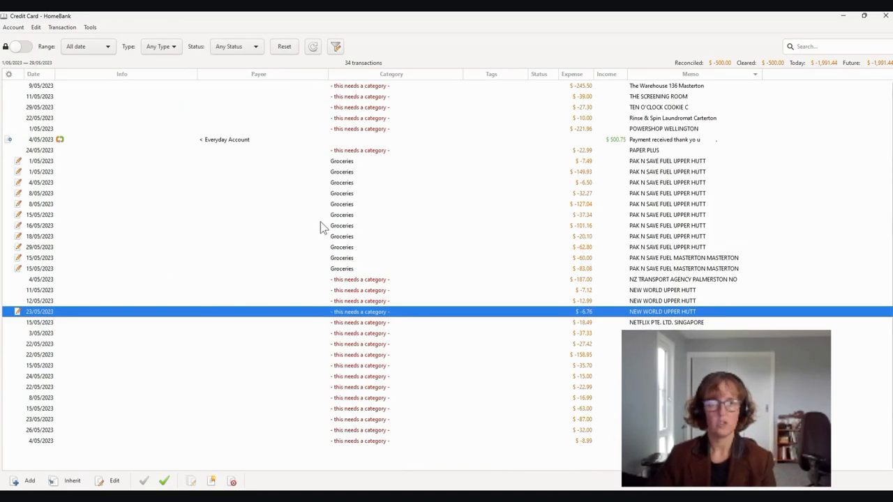
{"action": "mouse_move", "coordinate": [513, 492]}
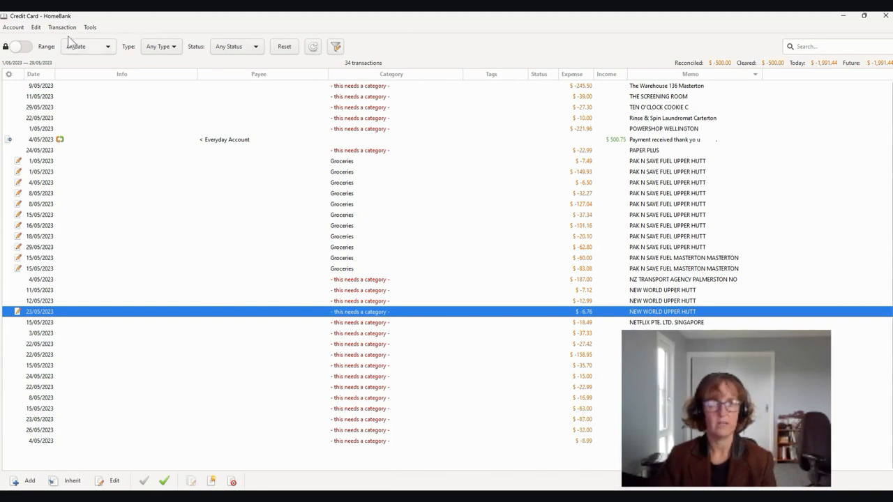
{"action": "left_click", "coordinate": [90, 29]}
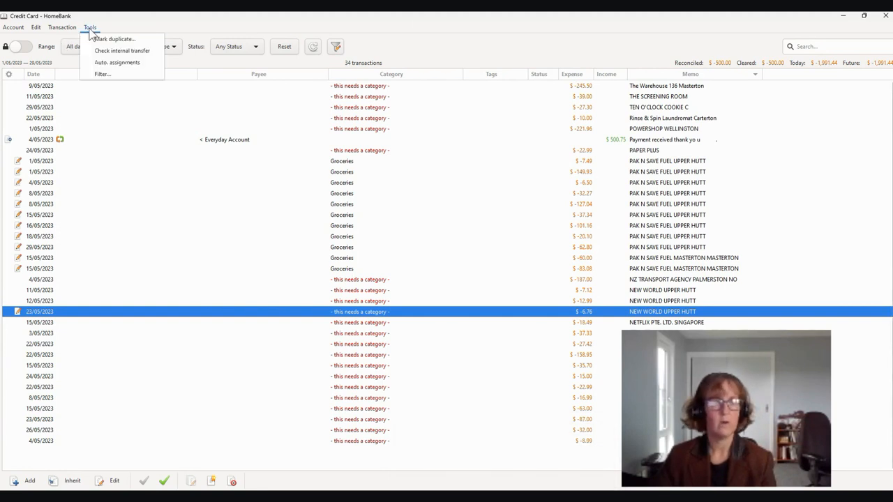
{"action": "left_click", "coordinate": [109, 63]}
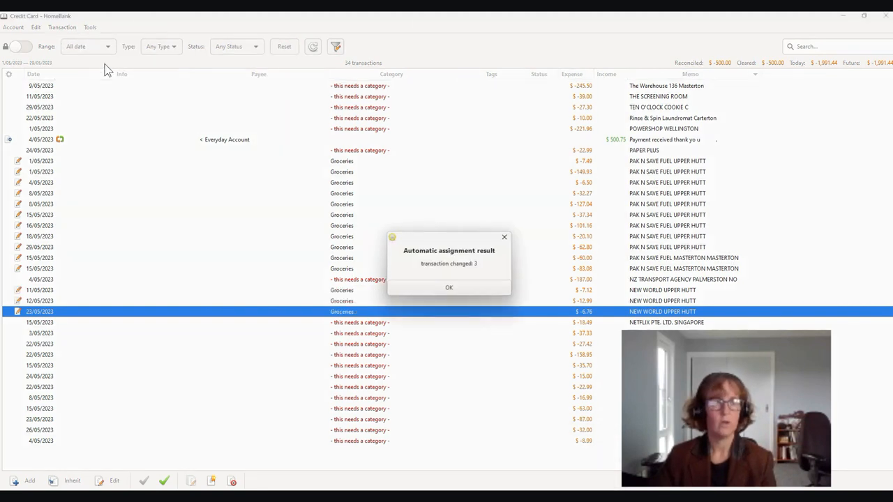
{"action": "left_click", "coordinate": [451, 290]}
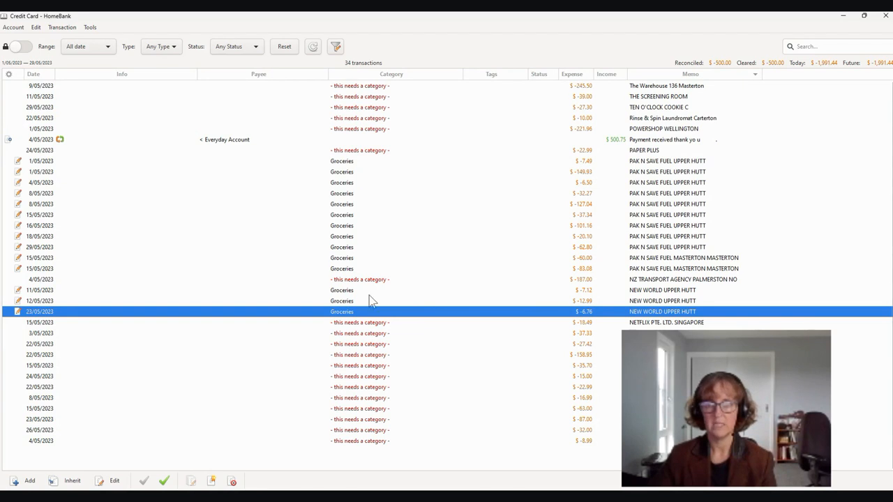
{"action": "left_click", "coordinate": [593, 303]}
{"action": "left_click", "coordinate": [589, 292]}
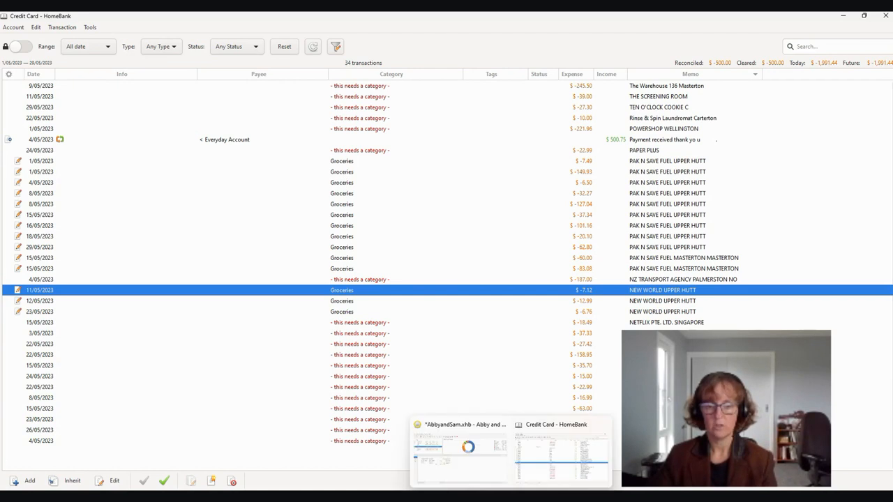
Step: Add a second, still undefined assignment rule in the main window and close the assignments manager
{"action": "left_click", "coordinate": [472, 463]}
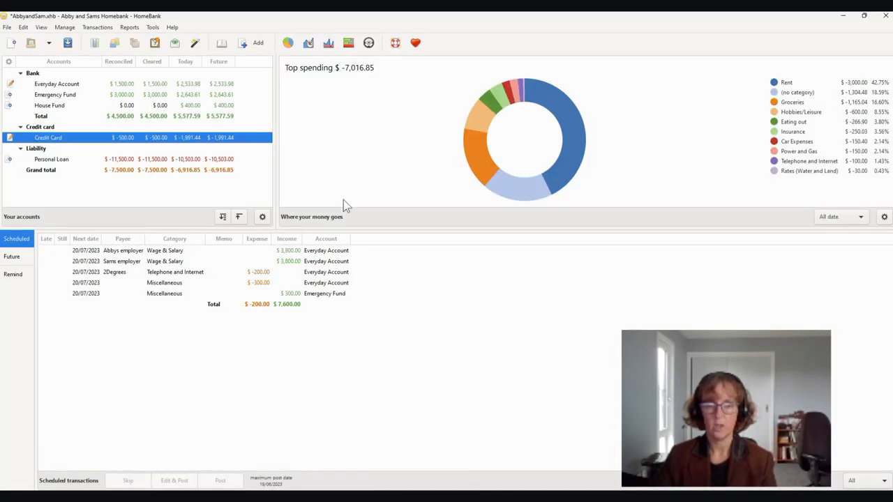
{"action": "left_click", "coordinate": [64, 28]}
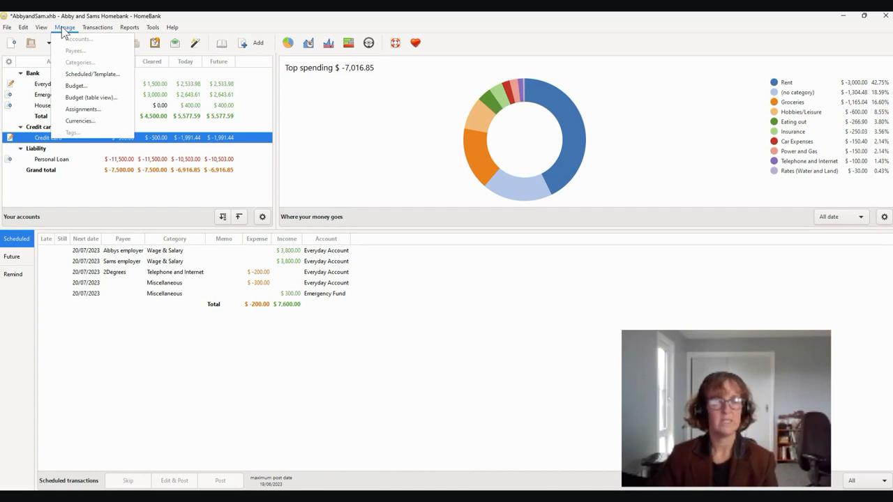
{"action": "left_click", "coordinate": [80, 119]}
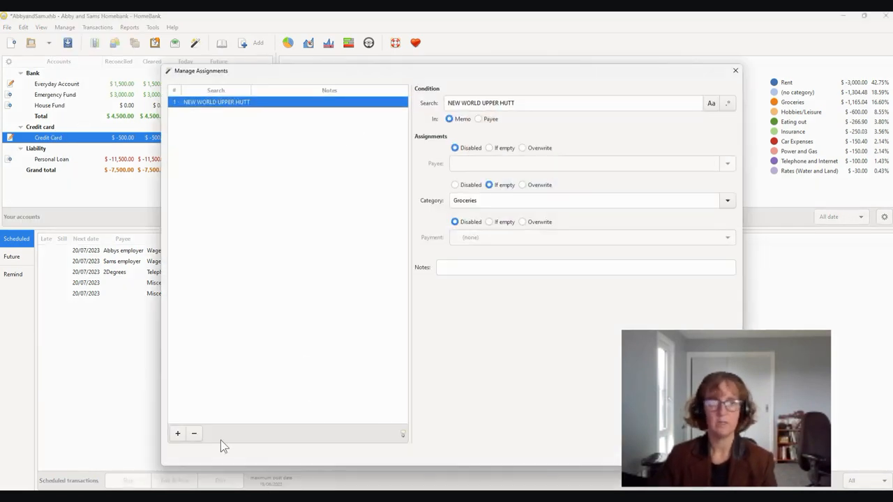
{"action": "left_click", "coordinate": [178, 434]}
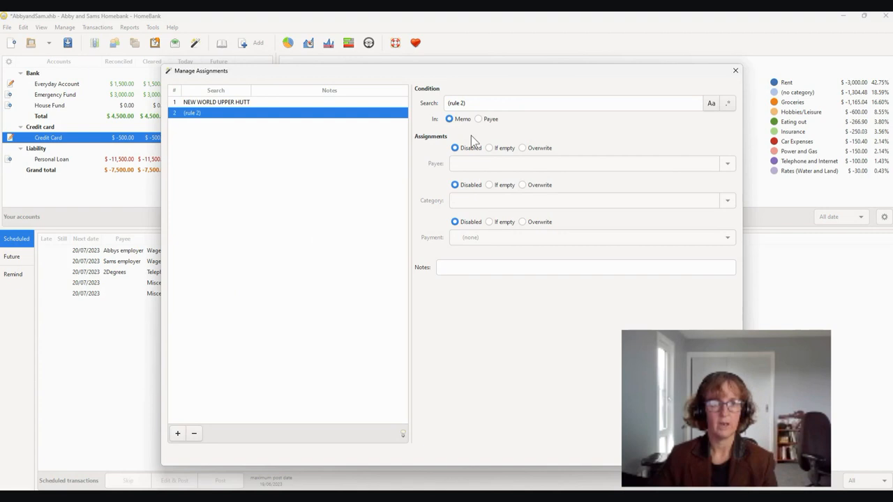
{"action": "triple_click", "coordinate": [461, 104]}
{"action": "mouse_move", "coordinate": [512, 497]}
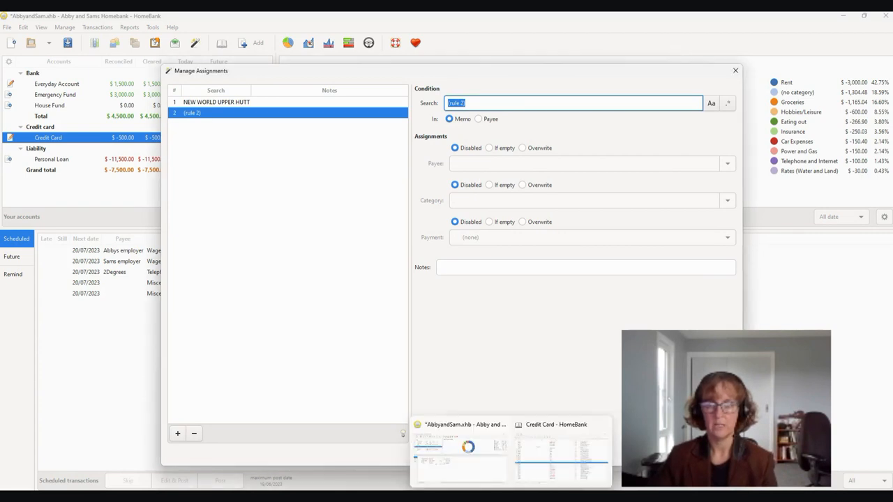
{"action": "left_click", "coordinate": [735, 71]}
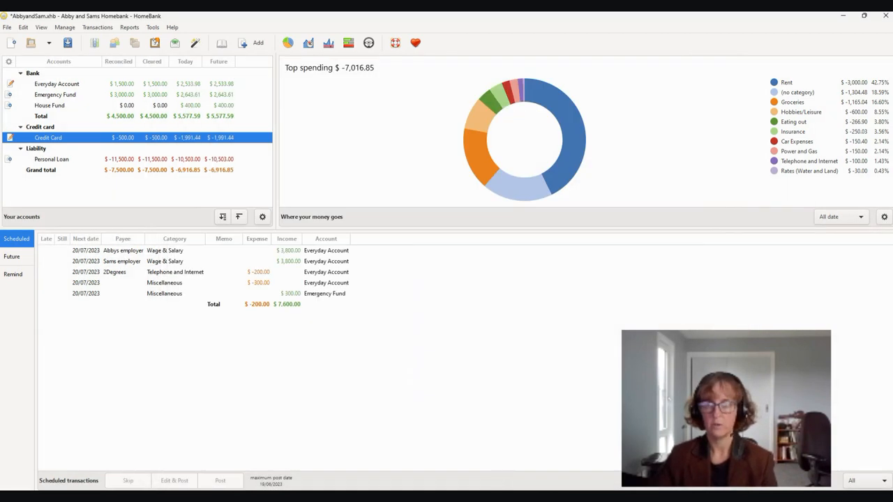
Step: Copy the memo text of the 29/05/2023 PAK N SAVE FUEL UPPER HUTT transaction in the Credit Card account
{"action": "left_click", "coordinate": [550, 463]}
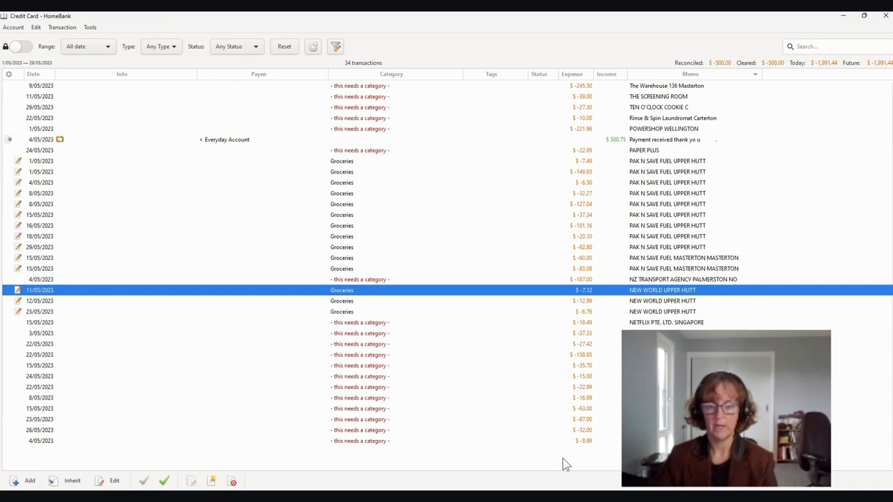
{"action": "double_click", "coordinate": [619, 247]}
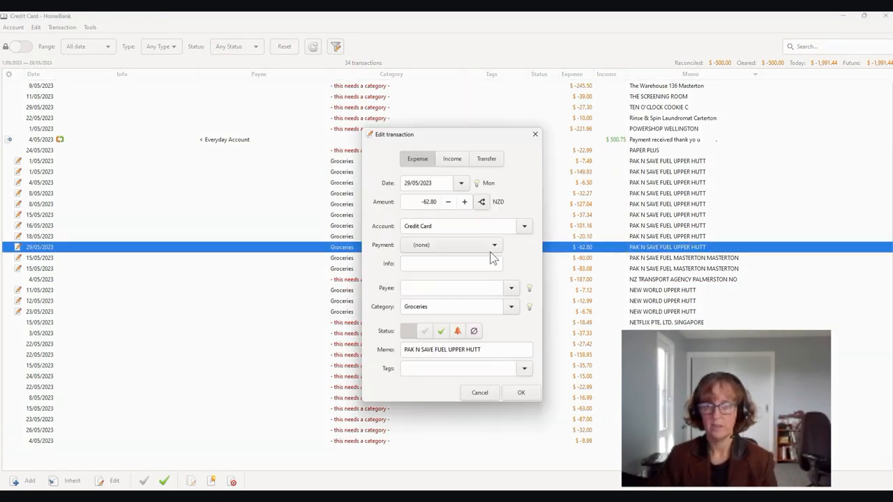
{"action": "triple_click", "coordinate": [433, 353]}
{"action": "key", "text": "ctrl+c"}
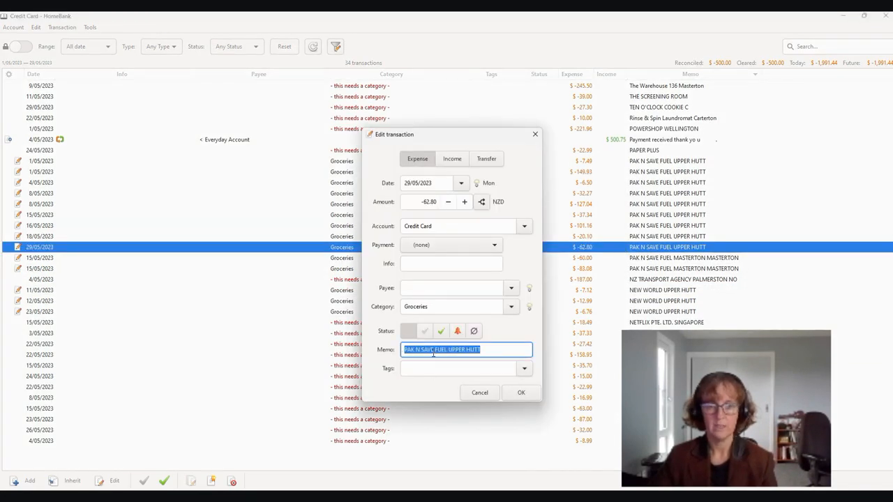
Step: Close the transaction and make the second assignment rule in the main window search memos for PAK N SAVE FUEL UPPER HUTT
{"action": "left_click", "coordinate": [521, 393]}
{"action": "mouse_move", "coordinate": [513, 497]}
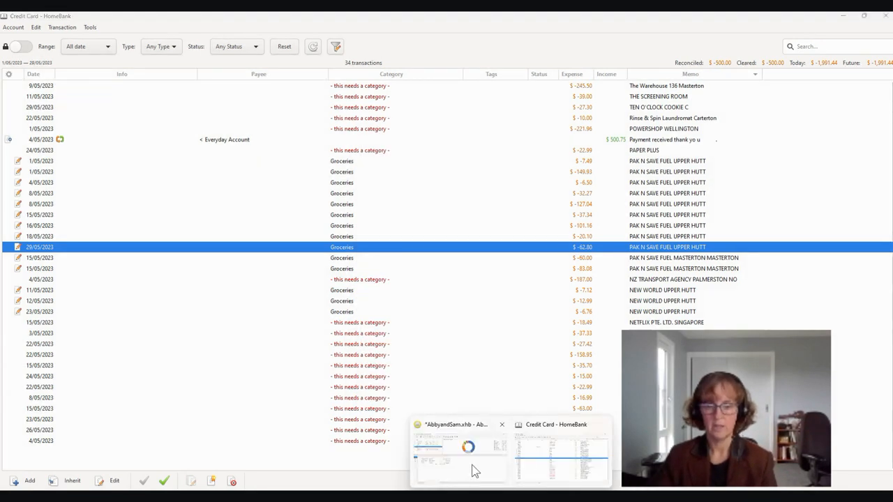
{"action": "left_click", "coordinate": [471, 455]}
{"action": "left_click", "coordinate": [64, 28]}
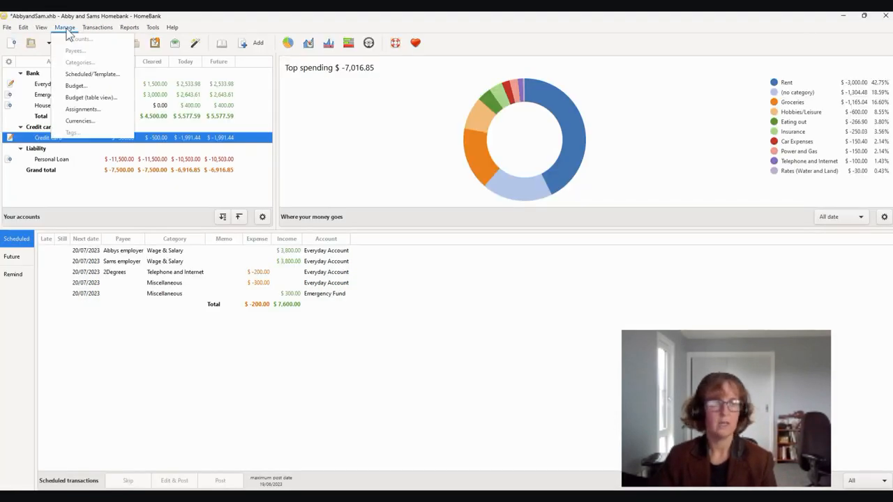
{"action": "left_click", "coordinate": [79, 109]}
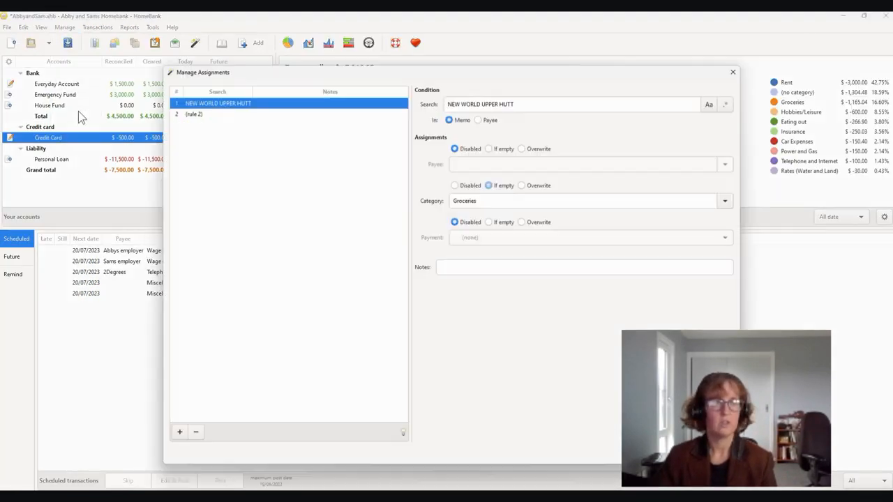
{"action": "left_click", "coordinate": [191, 114]}
{"action": "triple_click", "coordinate": [462, 103]}
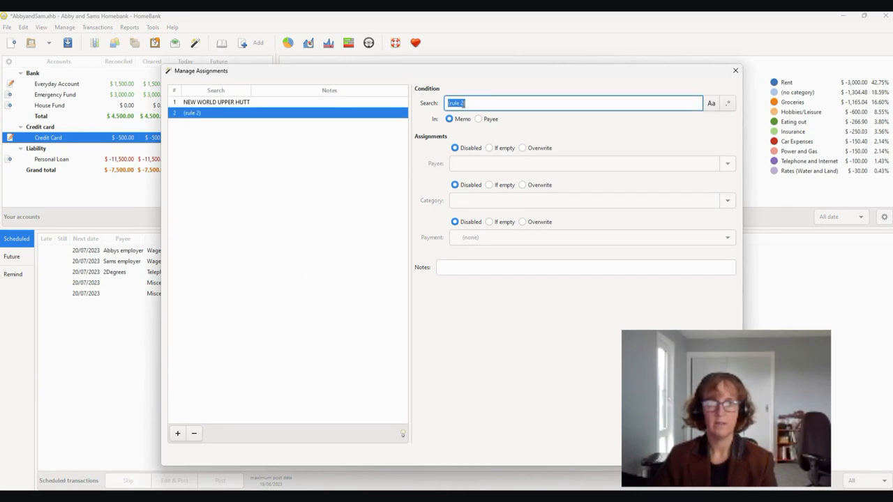
{"action": "key", "text": "ctrl+v"}
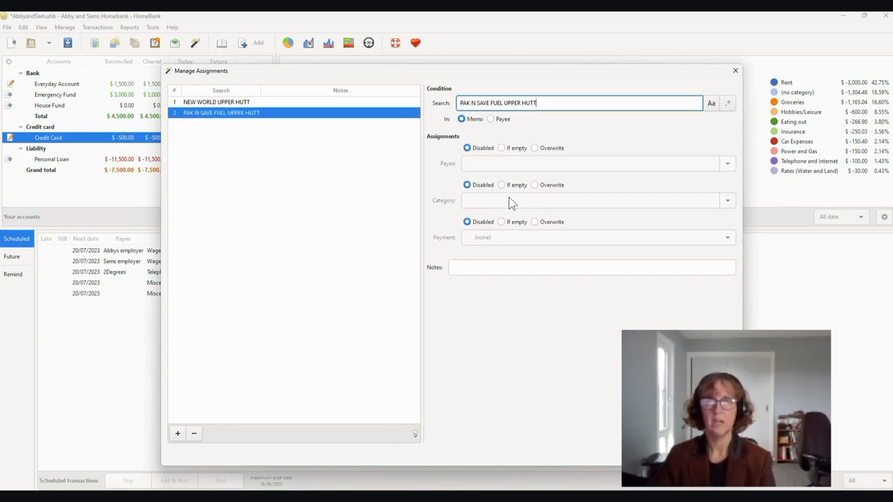
Step: Make the PAK N SAVE FUEL UPPER HUTT rule overwrite the category with Car Expenses:Petrol, and close the assignments manager
{"action": "left_click", "coordinate": [535, 185]}
{"action": "left_click", "coordinate": [495, 201]}
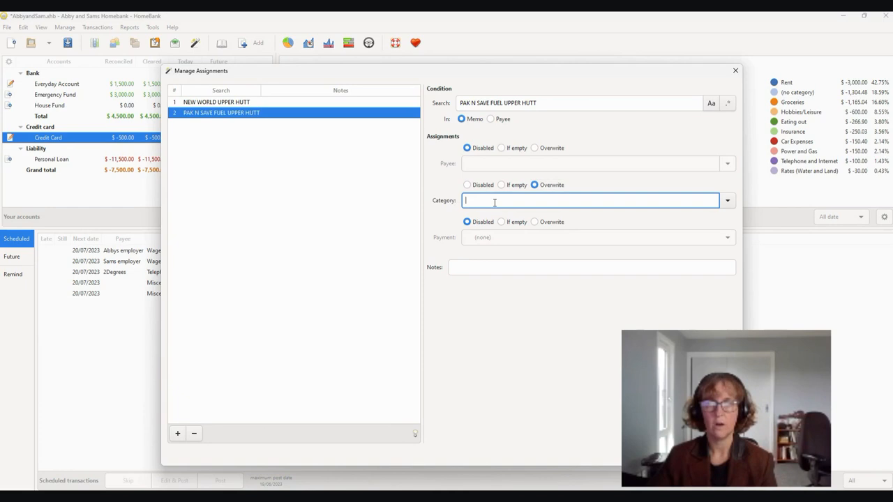
{"action": "type", "text": "PET"}
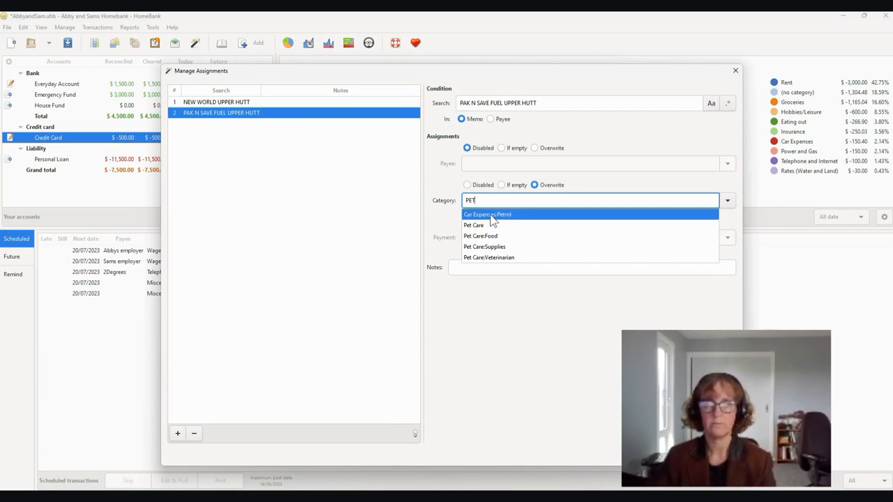
{"action": "left_click", "coordinate": [495, 214]}
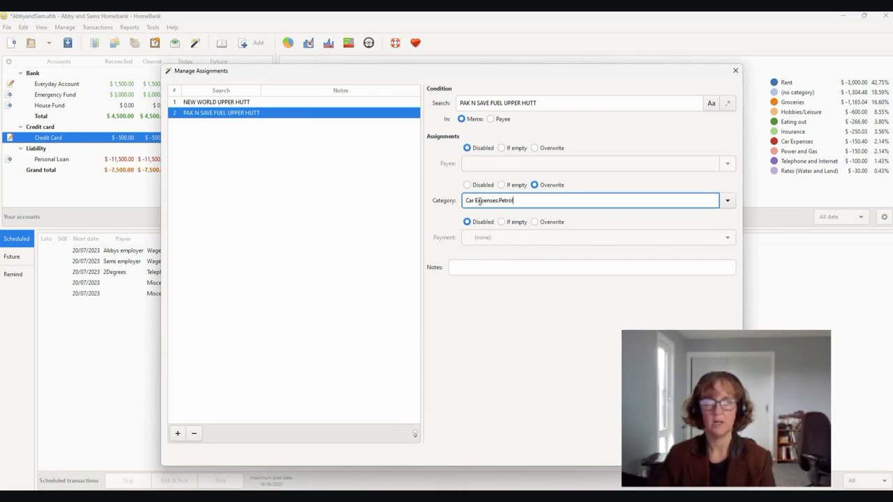
{"action": "left_click", "coordinate": [712, 453]}
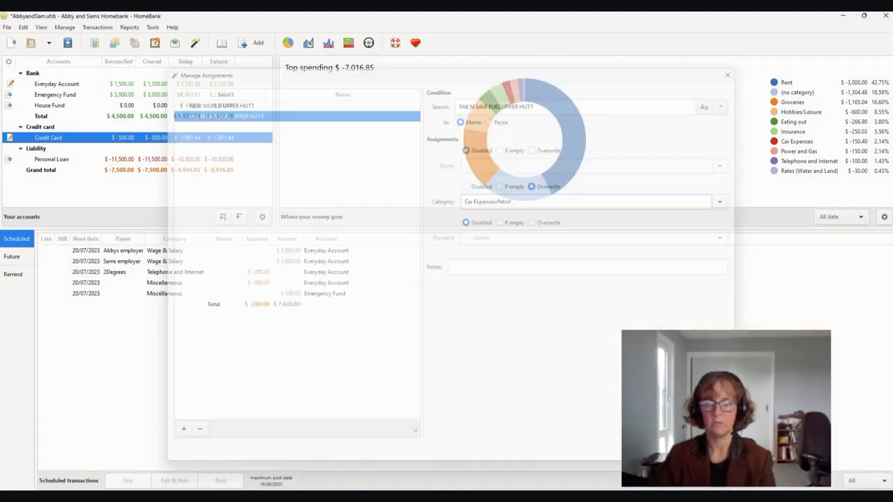
Step: Run automatic assignments on the Credit Card account's transactions and dismiss the result message
{"action": "mouse_move", "coordinate": [511, 498]}
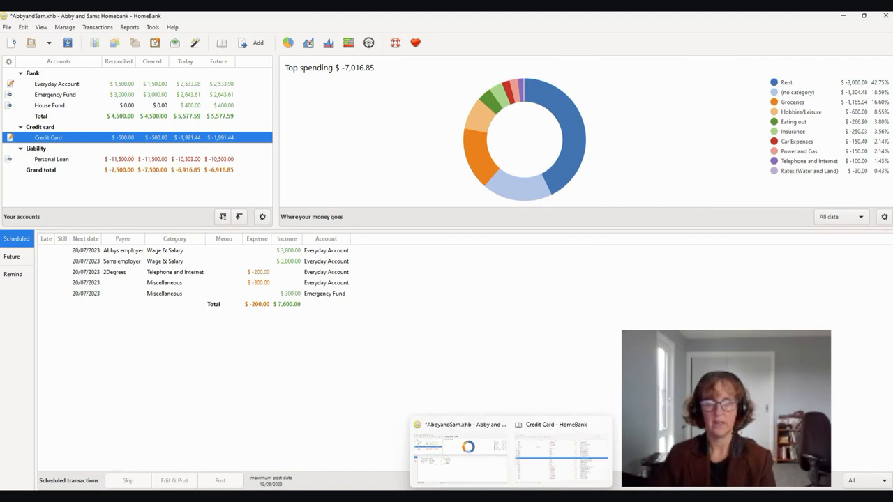
{"action": "left_click", "coordinate": [558, 480]}
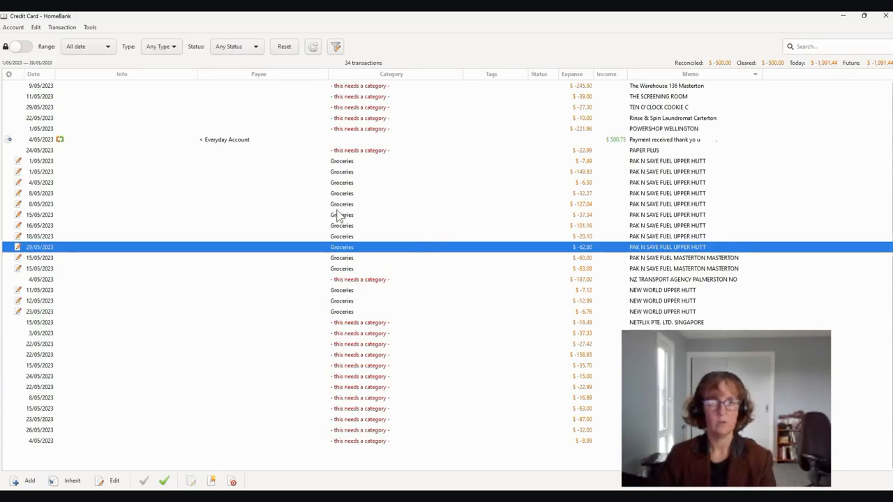
{"action": "left_click", "coordinate": [93, 28]}
{"action": "left_click", "coordinate": [111, 62]}
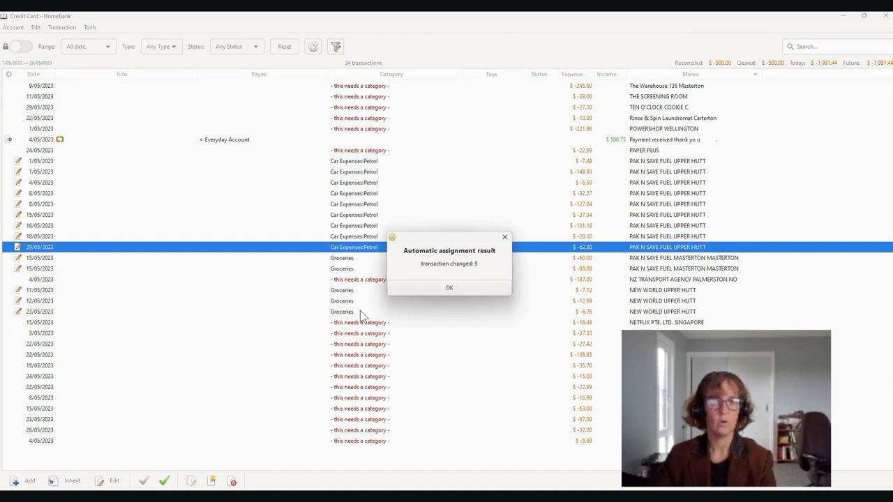
{"action": "left_click", "coordinate": [430, 288]}
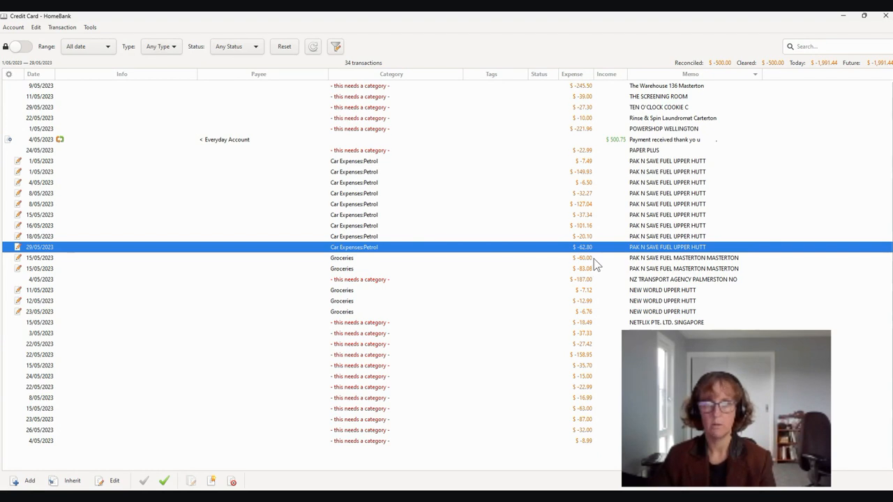
Step: Change the category of the $60.00 PAK N SAVE FUEL MASTERTON transaction to Car Expenses:Petrol
{"action": "left_click", "coordinate": [632, 260]}
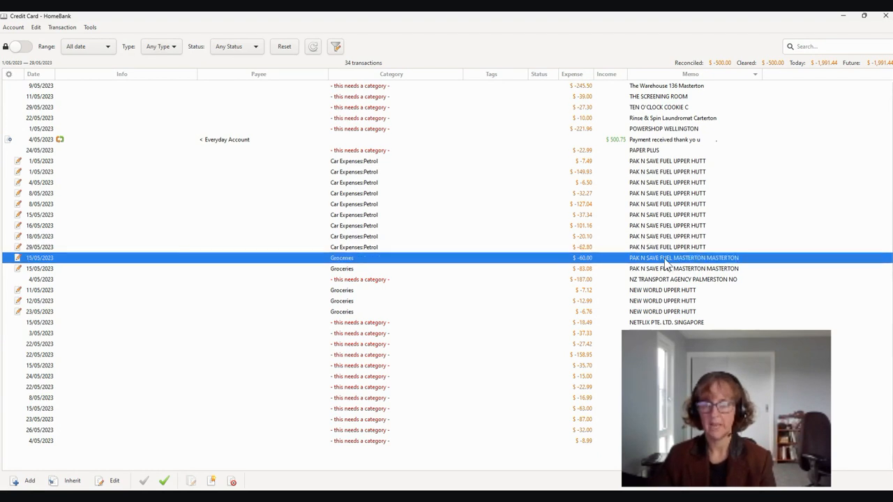
{"action": "double_click", "coordinate": [578, 259]}
{"action": "left_click", "coordinate": [463, 307]}
{"action": "double_click", "coordinate": [463, 307]}
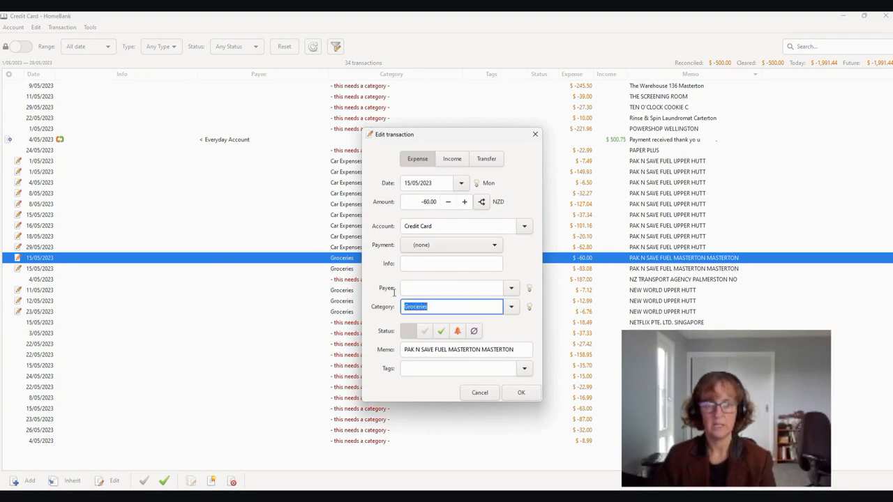
{"action": "type", "text": "PE"}
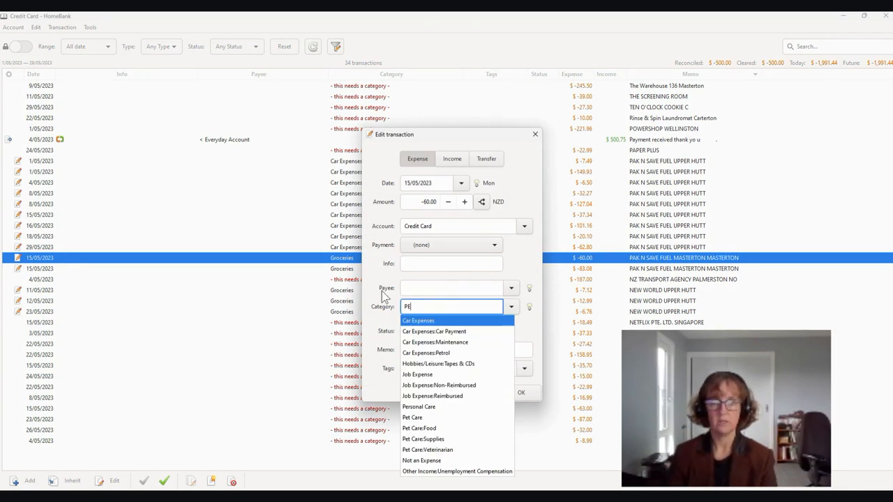
{"action": "left_click", "coordinate": [425, 353]}
{"action": "left_click", "coordinate": [510, 394]}
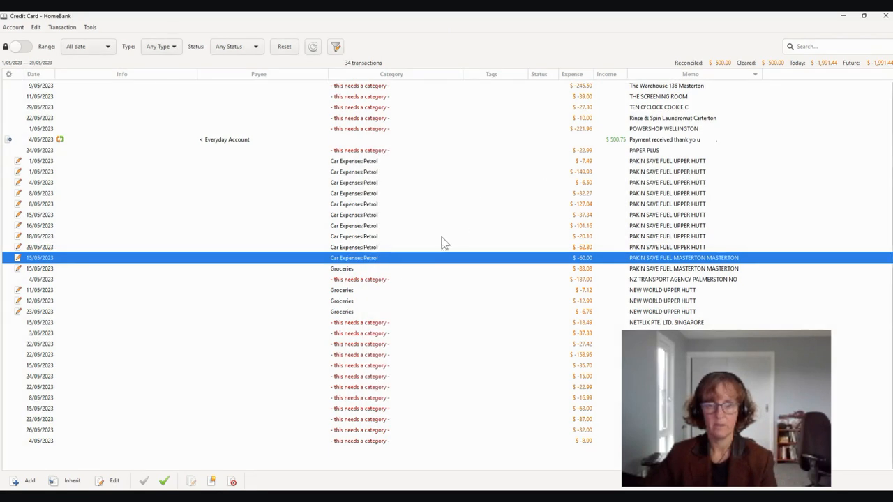
Step: Change the category of the $83.08 PAK N SAVE FUEL MASTERTON transaction to Car Expenses:Petrol
{"action": "double_click", "coordinate": [395, 271]}
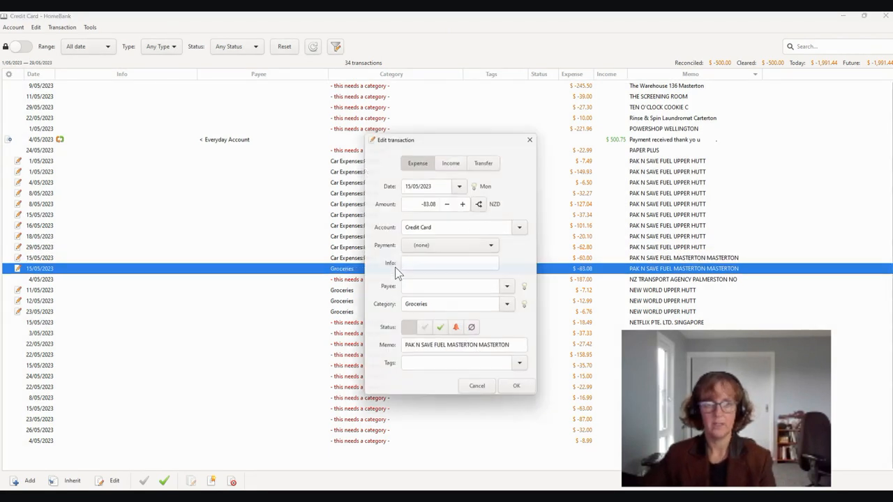
{"action": "double_click", "coordinate": [405, 305]}
{"action": "type", "text": "petrol"}
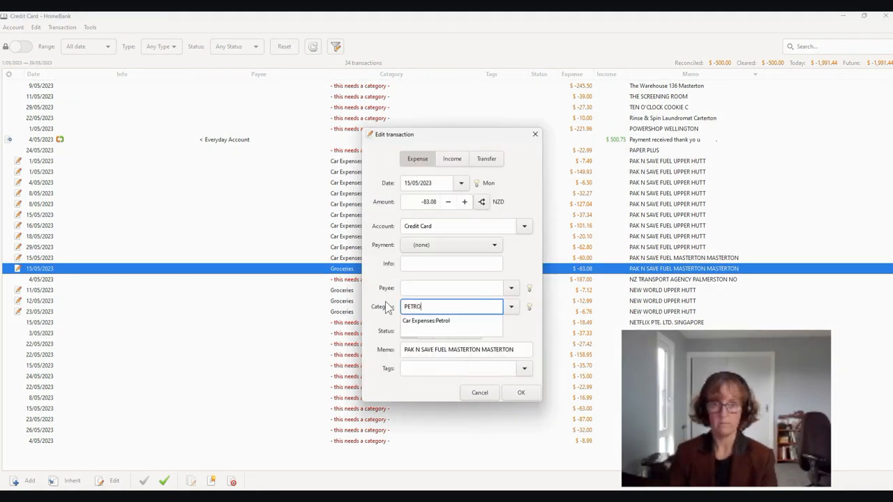
{"action": "left_click", "coordinate": [407, 322]}
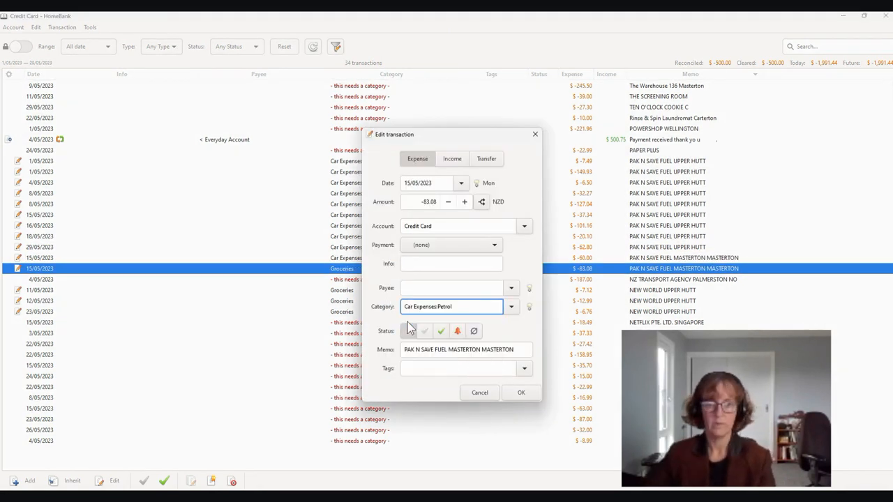
{"action": "left_click", "coordinate": [516, 393]}
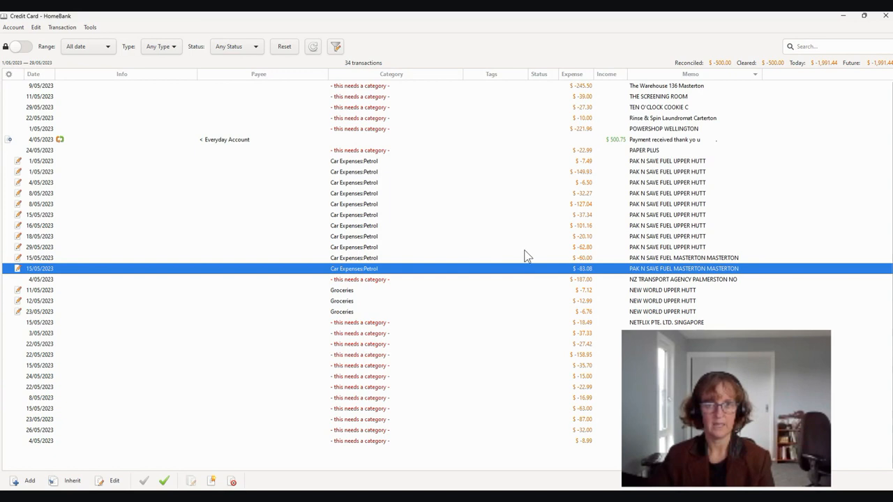
Step: Add a third assignment rule in the main window that searches memos for RENT
{"action": "mouse_move", "coordinate": [572, 497]}
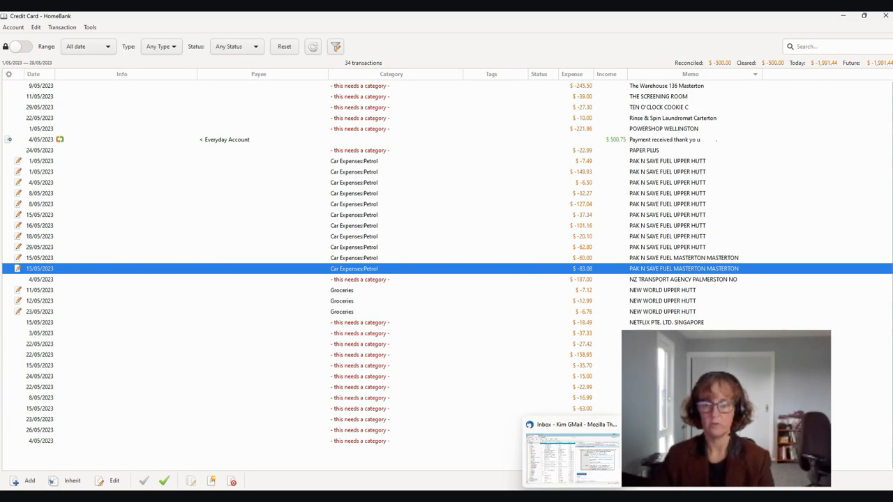
{"action": "mouse_move", "coordinate": [509, 497]}
{"action": "left_click", "coordinate": [468, 468]}
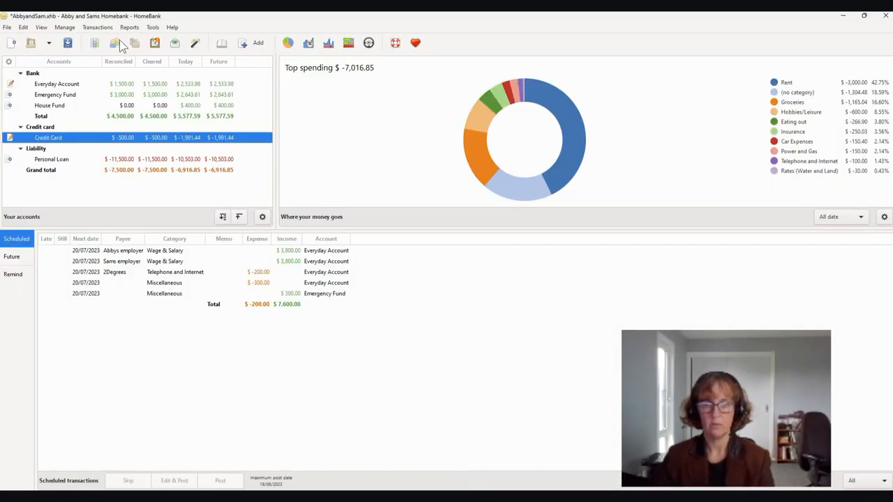
{"action": "left_click", "coordinate": [65, 27]}
{"action": "left_click", "coordinate": [83, 110]}
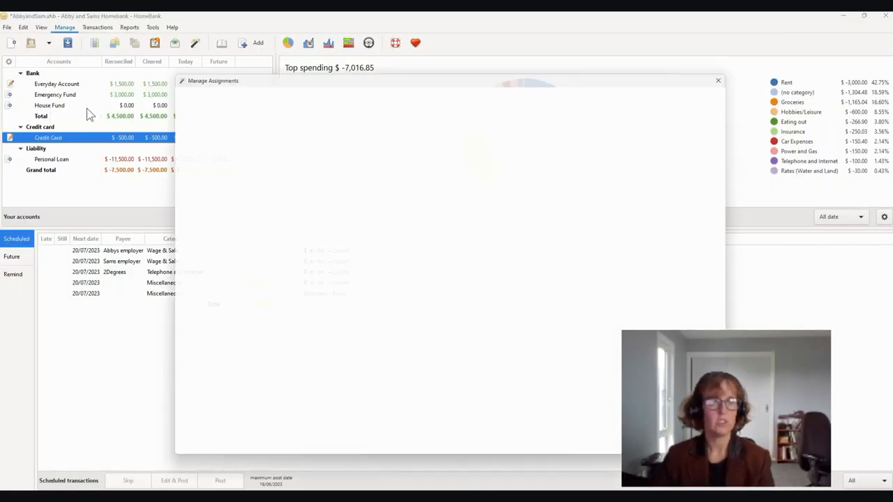
{"action": "left_click", "coordinate": [177, 433]}
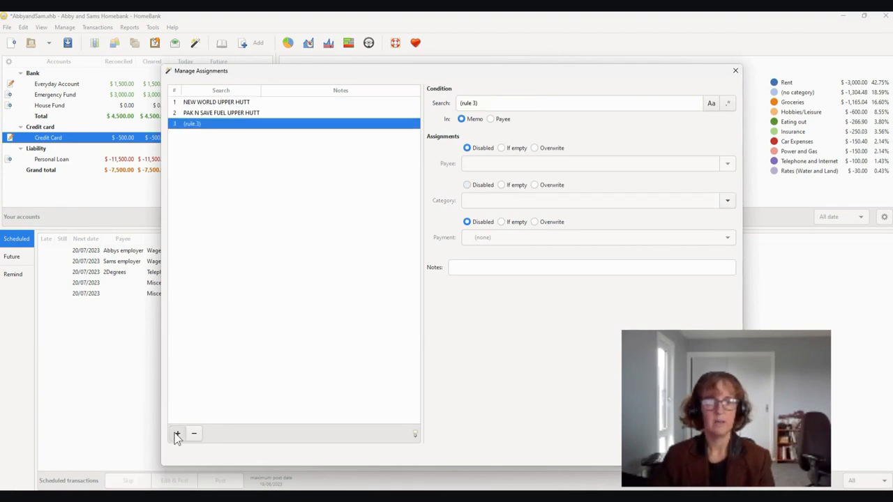
{"action": "triple_click", "coordinate": [467, 103]}
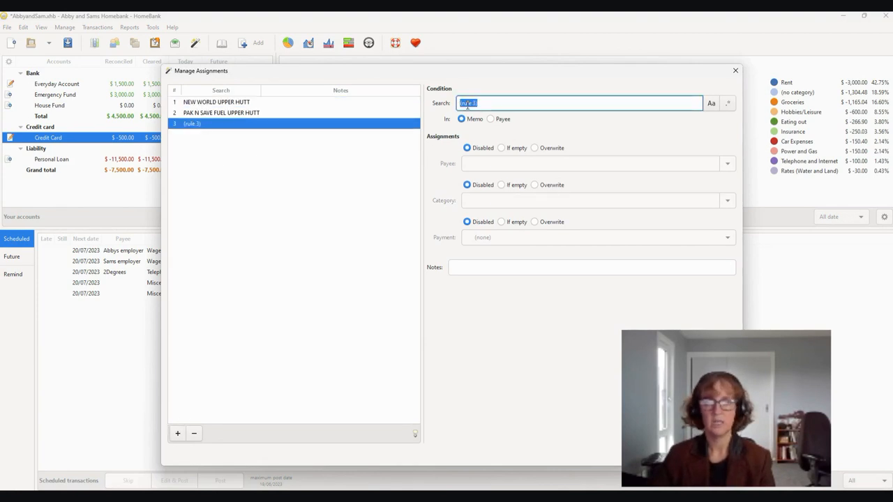
{"action": "type", "text": "re"}
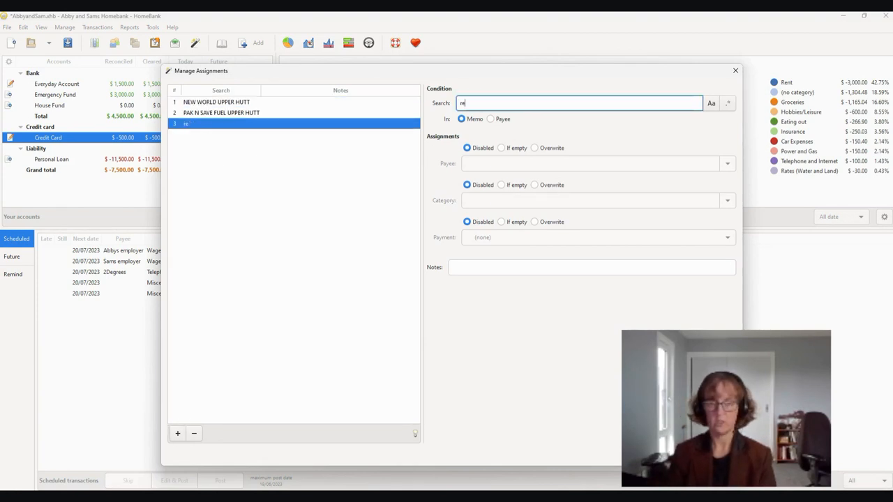
{"action": "key", "text": "BackSpace"}
{"action": "type", "text": "RENT"}
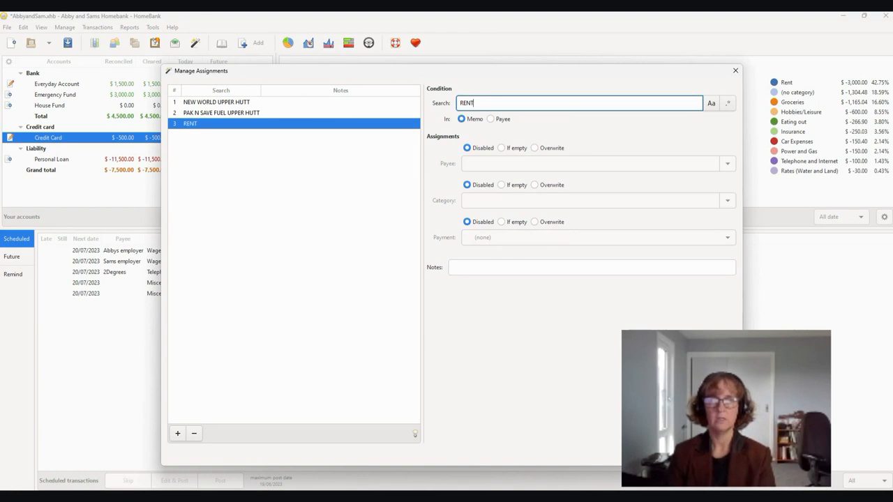
Step: Make the RENT rule assign the Rent category if empty, and close the assignments manager
{"action": "left_click", "coordinate": [501, 185]}
{"action": "left_click", "coordinate": [488, 201]}
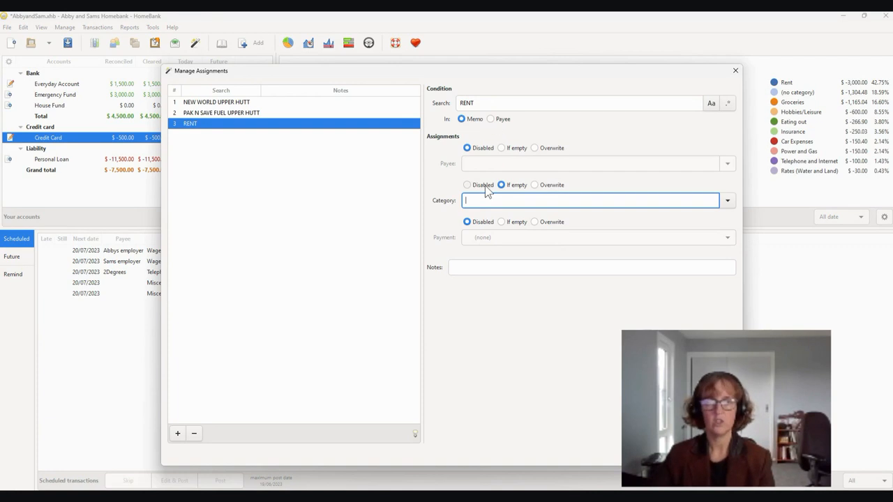
{"action": "type", "text": "rent"}
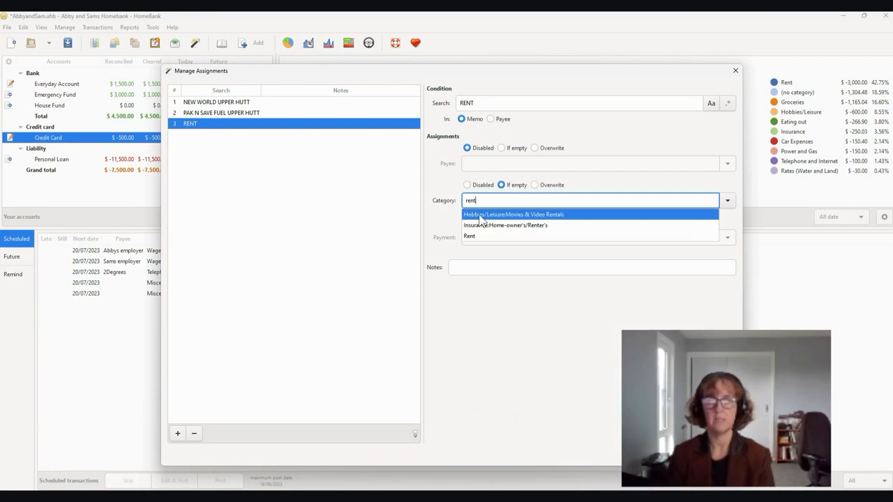
{"action": "left_click", "coordinate": [478, 238]}
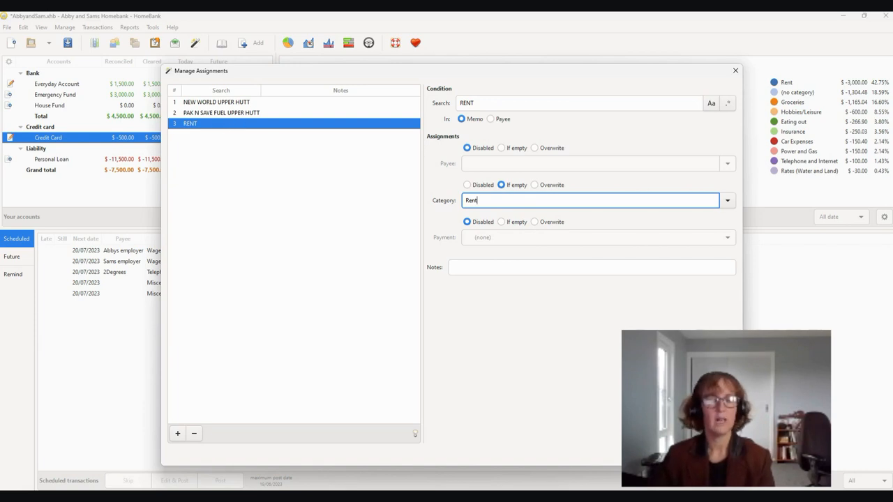
{"action": "left_click", "coordinate": [713, 454]}
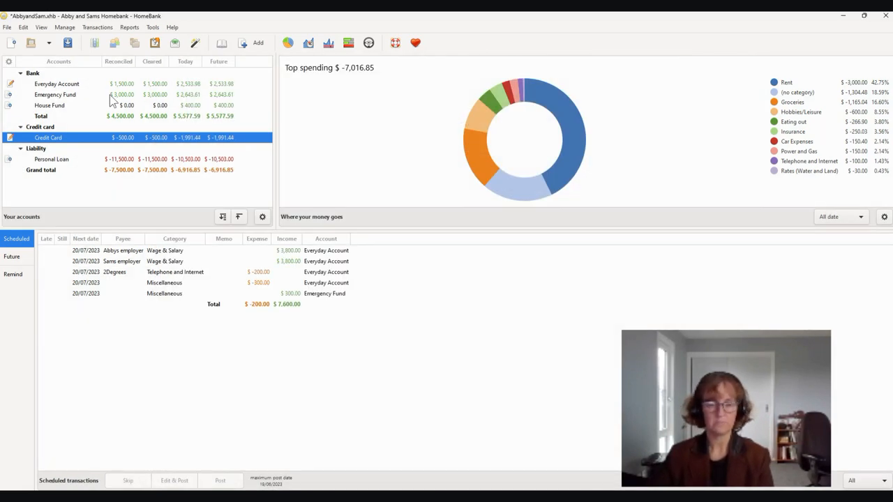